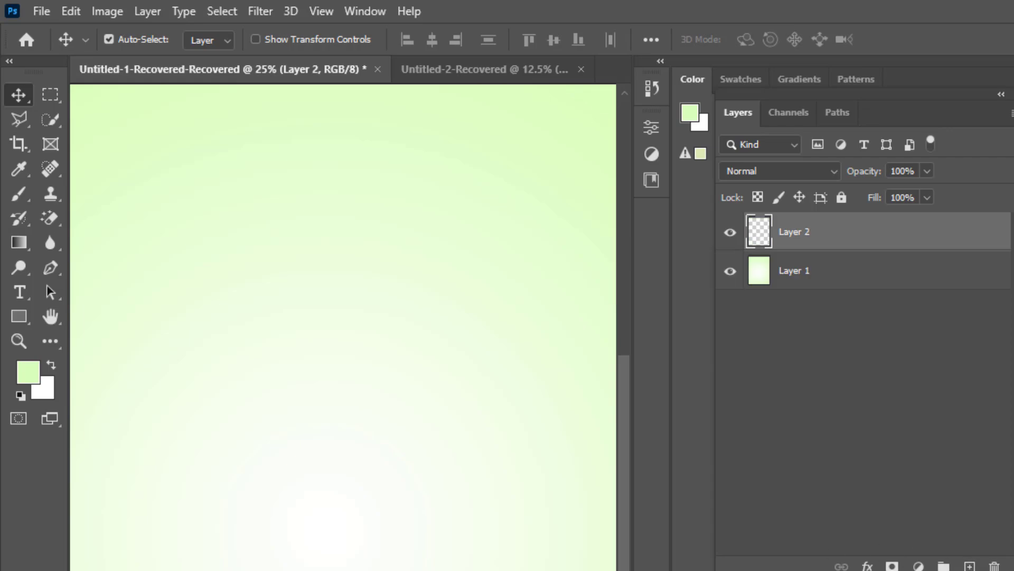
click(528, 570)
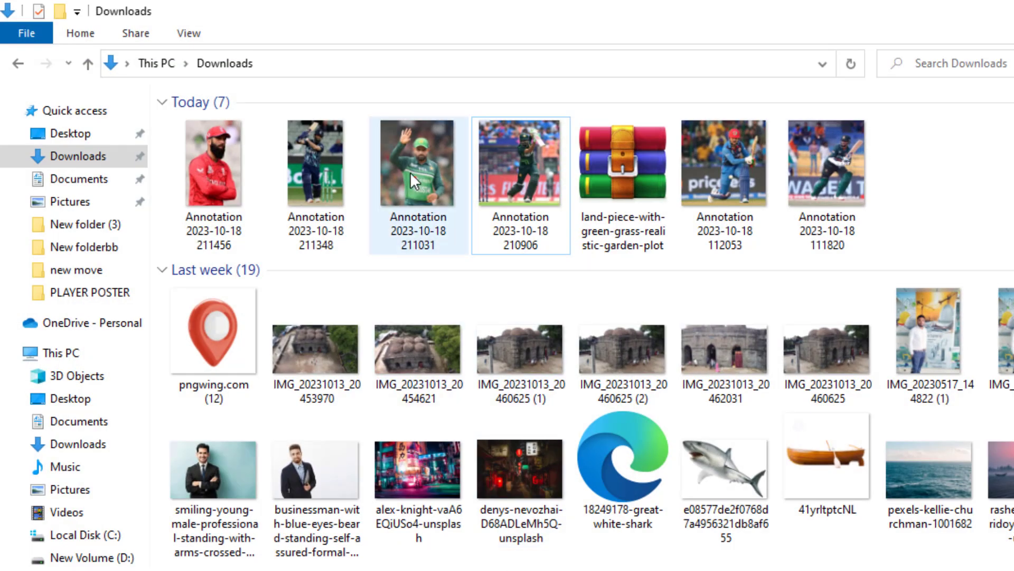
drag(411, 172, 485, 394)
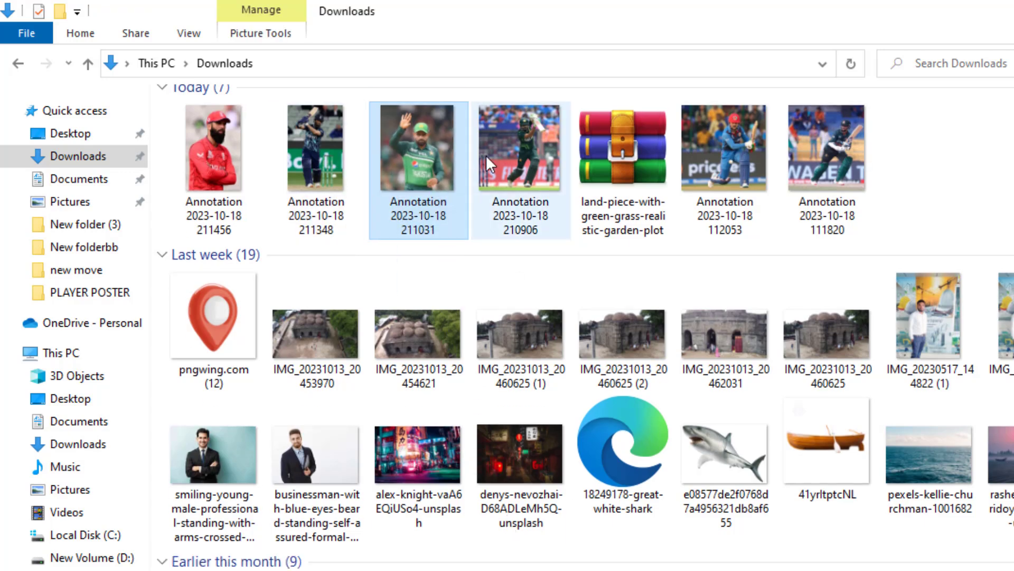
click(503, 156)
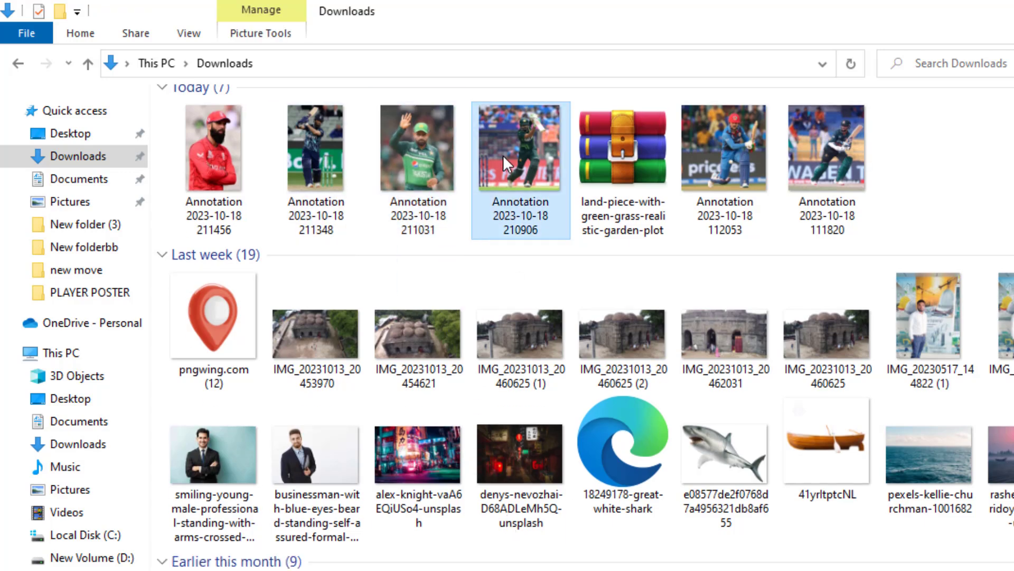
mouse_move(503, 156)
mouse_down()
mouse_move(401, 570)
mouse_move(398, 542)
mouse_up()
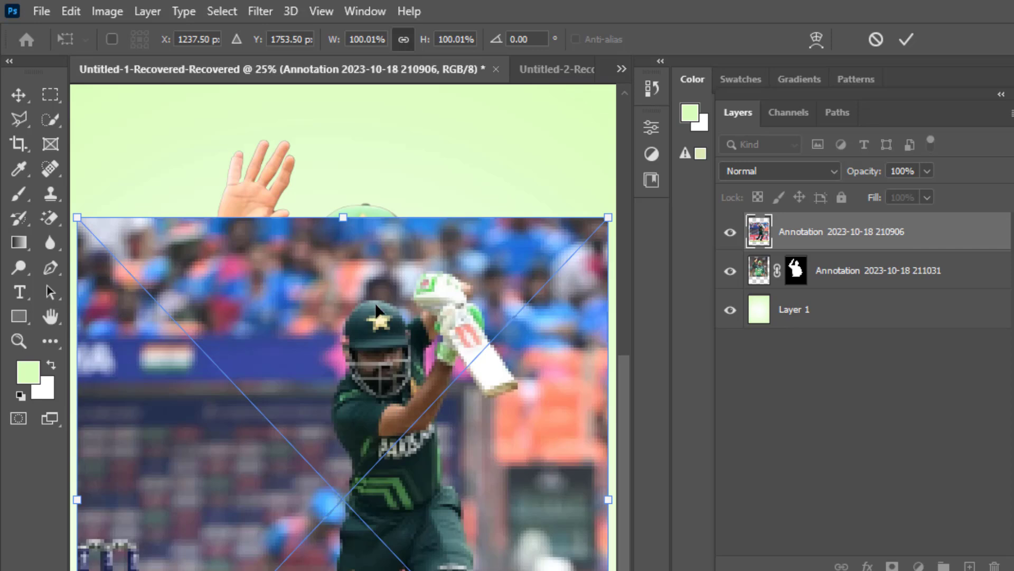
Scale the placed batsman image to about 106% and shift it slightly upward on the poster
drag(340, 221, 343, 184)
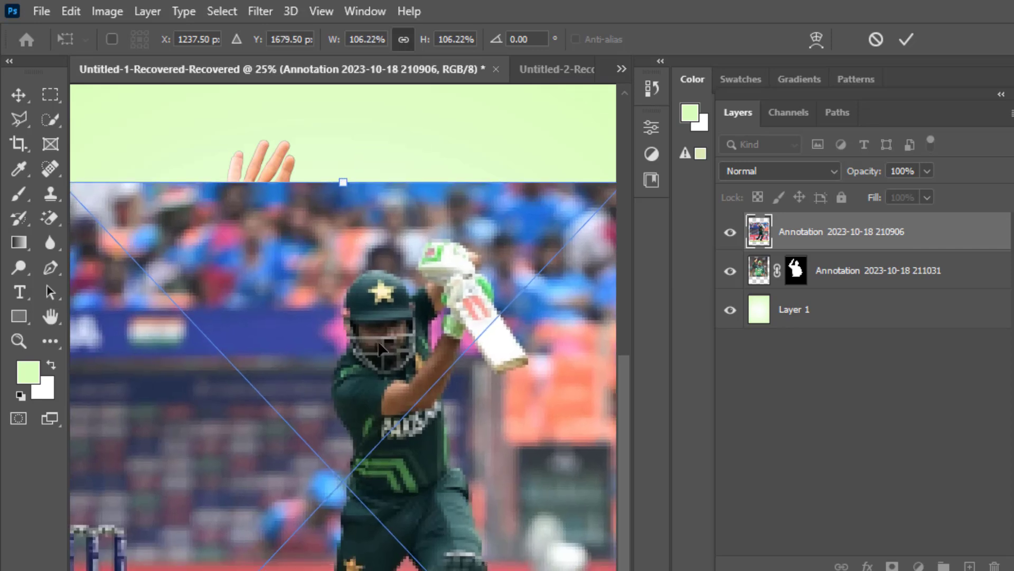
drag(379, 343, 369, 306)
click(19, 91)
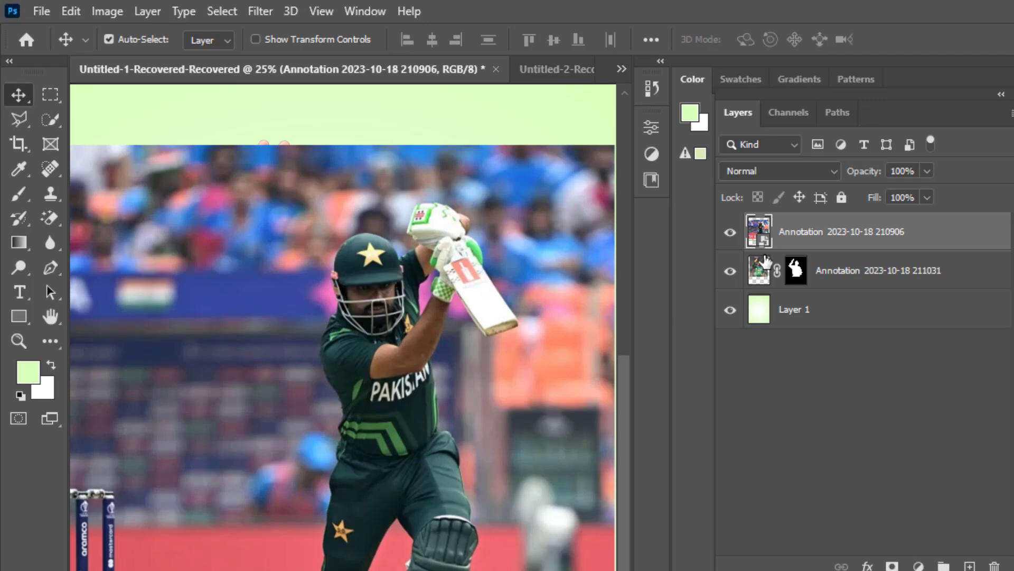
Rasterize the batsman layer and remove its background
right_click(802, 228)
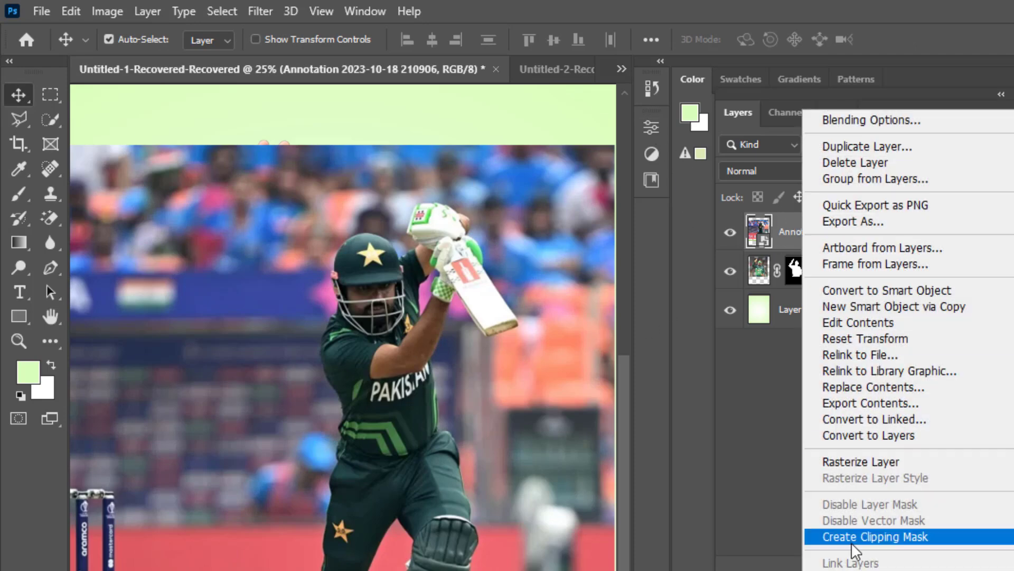
click(861, 462)
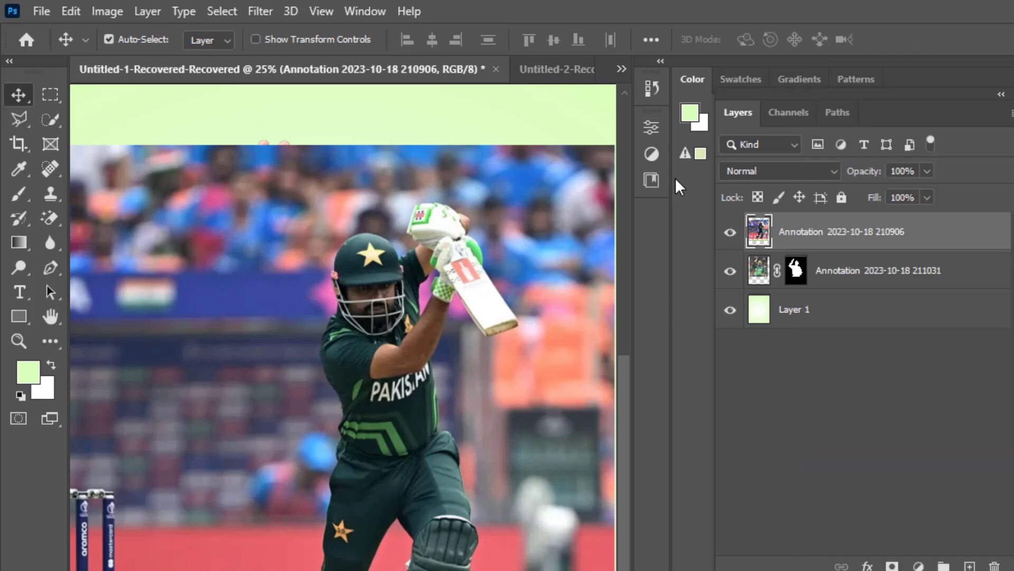
click(649, 134)
click(452, 420)
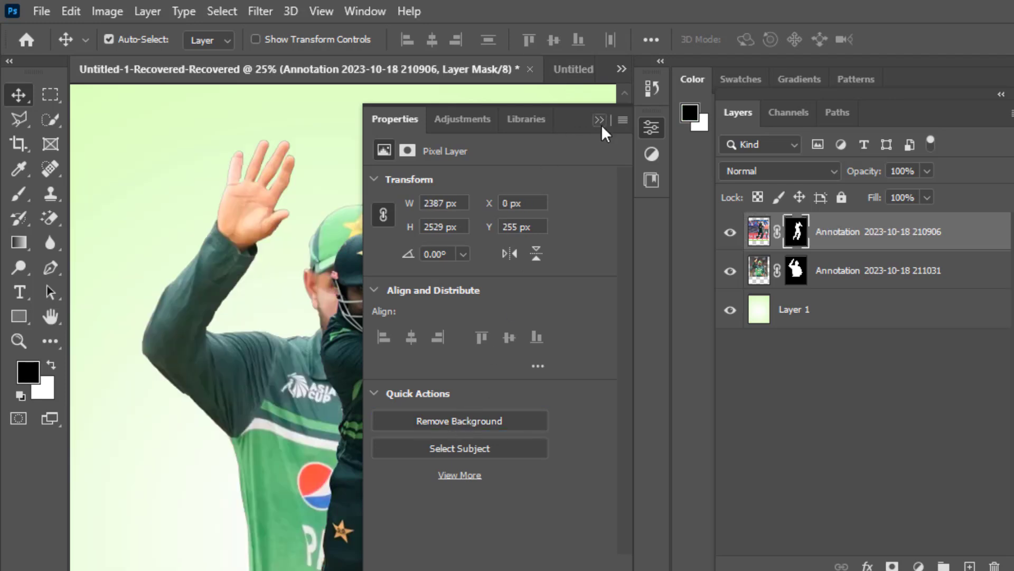
click(600, 121)
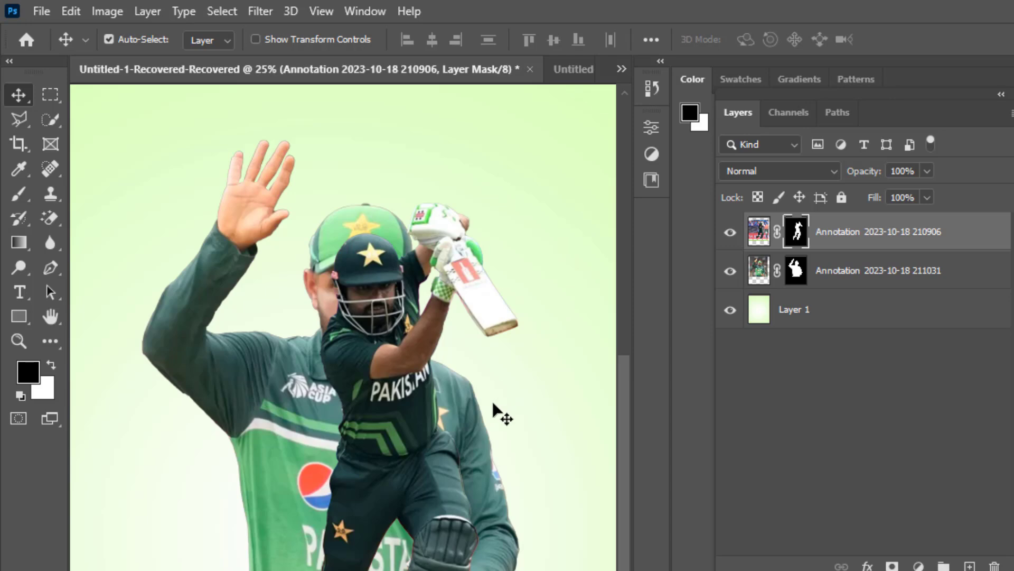
Move the cut-out batsman up and to the right so the waving player's face is clear
drag(408, 423, 482, 376)
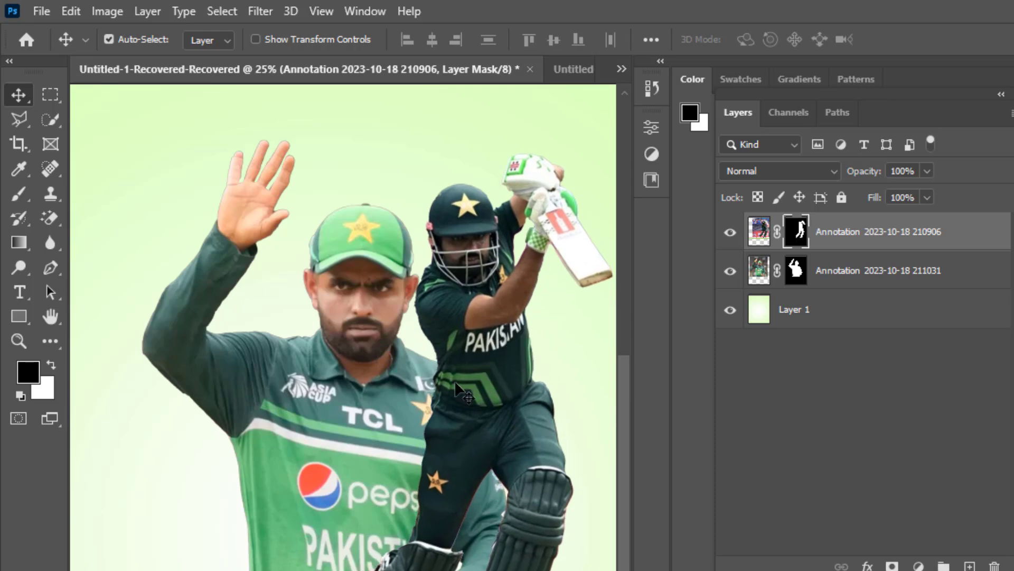
scroll(385, 395, down, 1)
scroll(415, 400, up, 1)
drag(390, 382, 360, 369)
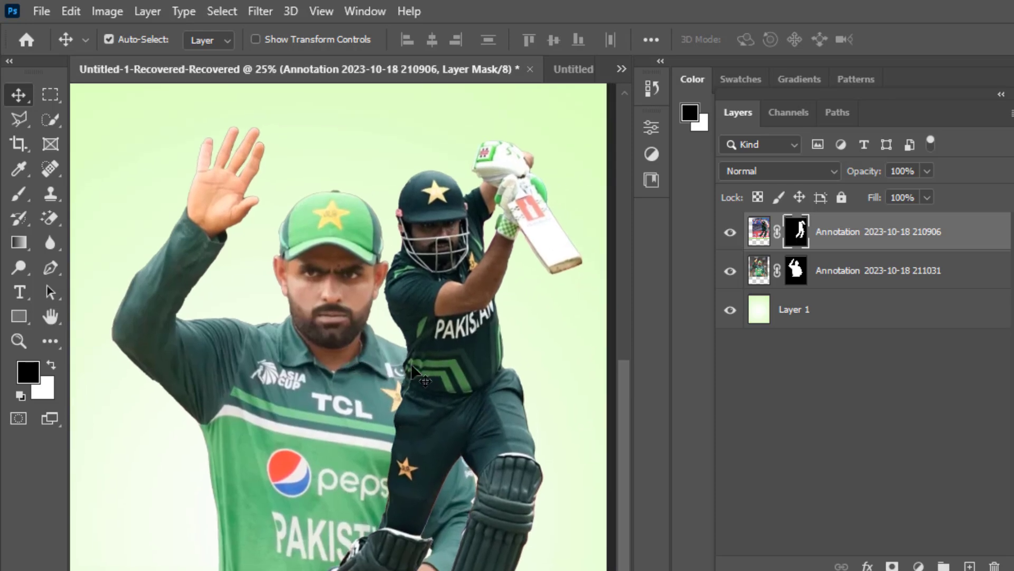
With the Brush at 100% opacity, paint white on the batsman's layer mask to restore his shoes and the pitch strip
click(20, 195)
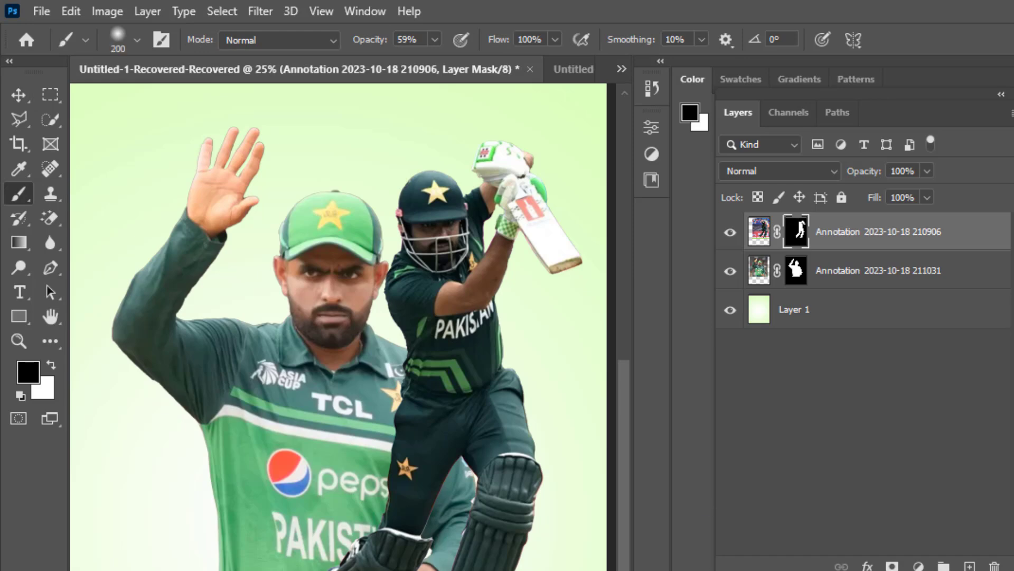
click(434, 40)
drag(433, 62, 470, 61)
scroll(462, 447, down, 5)
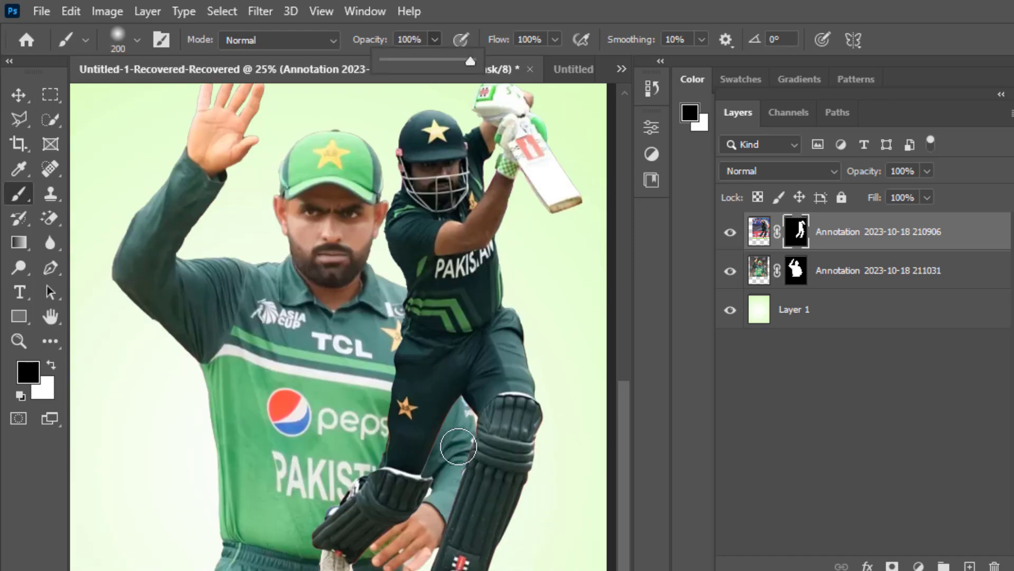
scroll(461, 448, up, 1)
mouse_move(469, 453)
mouse_down()
mouse_move(159, 462)
mouse_move(407, 470)
mouse_move(497, 462)
mouse_move(317, 474)
mouse_up()
key(x)
Paint black at 68% brush opacity to fade the background above the pitch, and undo the stroke across the shoe
click(435, 39)
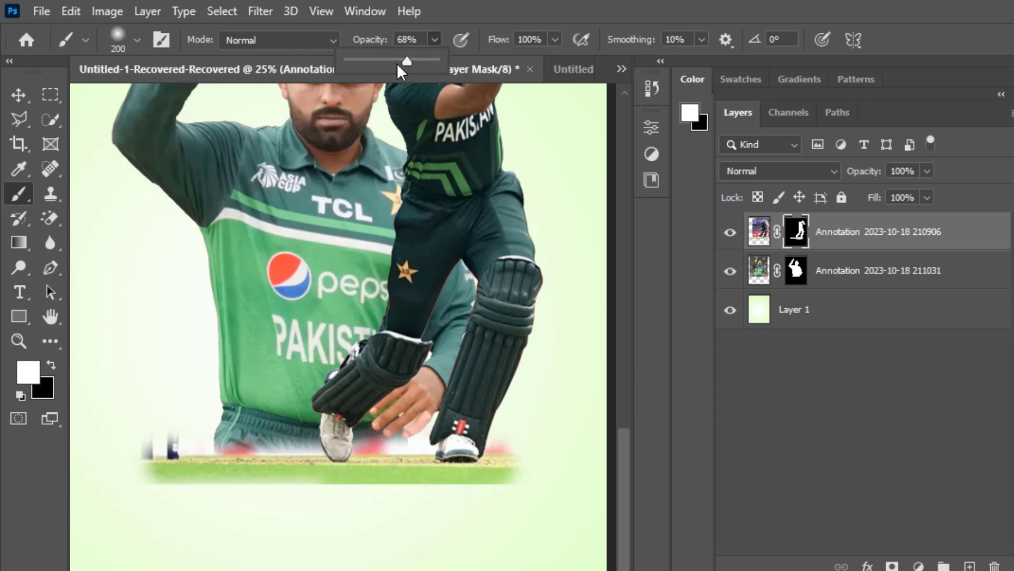
click(51, 365)
mouse_move(520, 445)
mouse_down()
mouse_move(526, 473)
mouse_move(416, 500)
mouse_move(503, 496)
mouse_move(338, 494)
mouse_move(102, 512)
mouse_up()
mouse_move(103, 443)
mouse_down()
mouse_move(177, 442)
mouse_move(129, 442)
mouse_move(185, 429)
mouse_move(161, 433)
mouse_move(367, 437)
mouse_up()
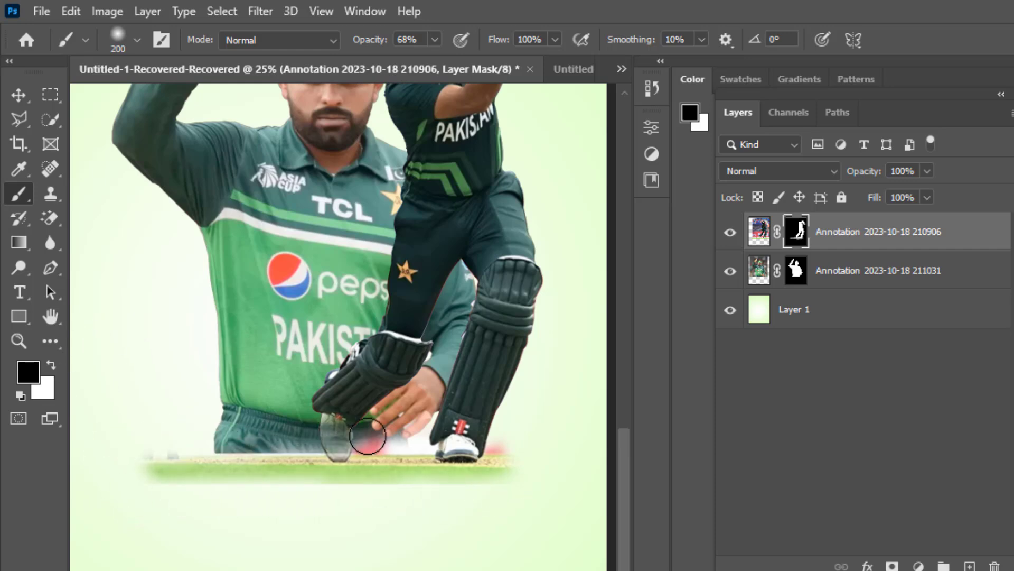
key(ctrl+z)
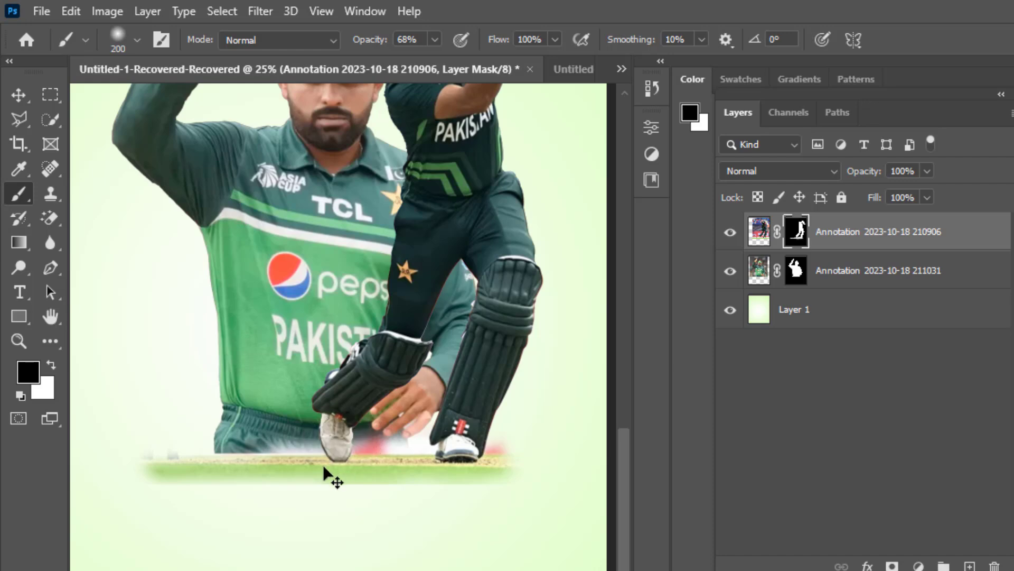
Reduce the brush size to 80 and mask out the leftover background around the batsman's shoes and pads
key(ctrl+plus)
key(ctrl+plus)
key(ctrl+plus)
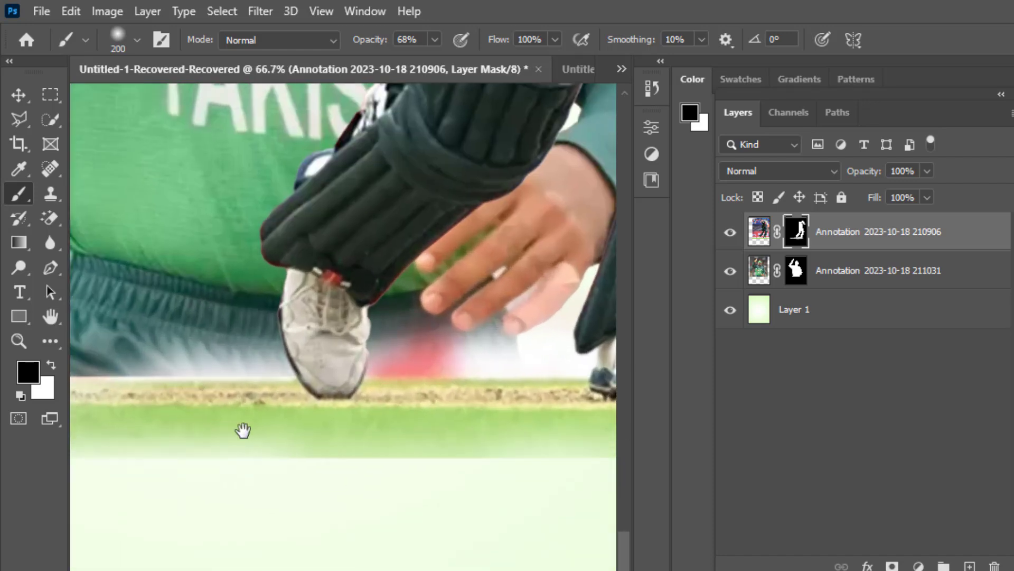
drag(213, 414, 314, 499)
key(bracketleft)
key(bracketleft)
key(bracketleft)
key(bracketleft)
key(bracketleft)
key(bracketleft)
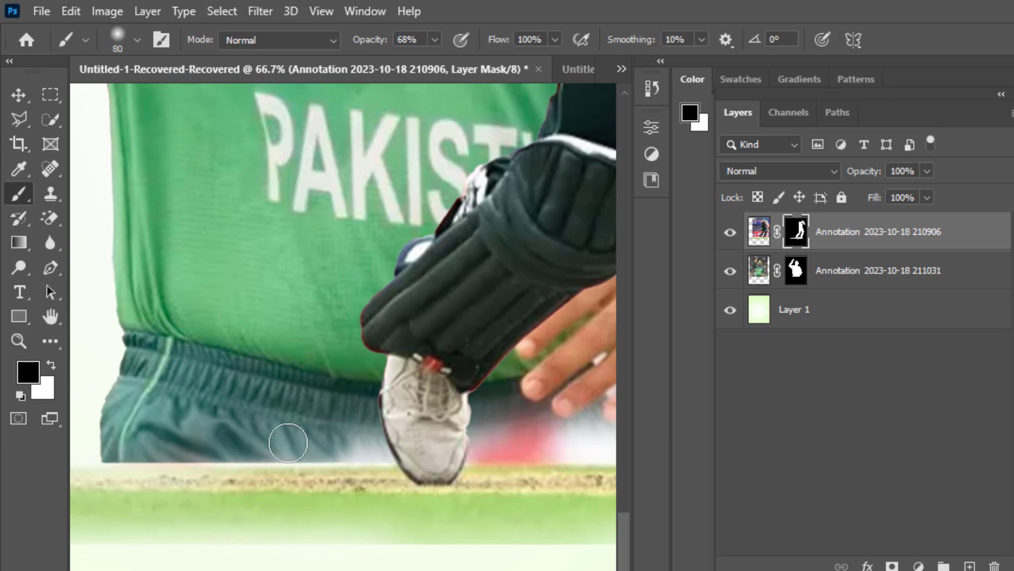
scroll(350, 437, right, 5)
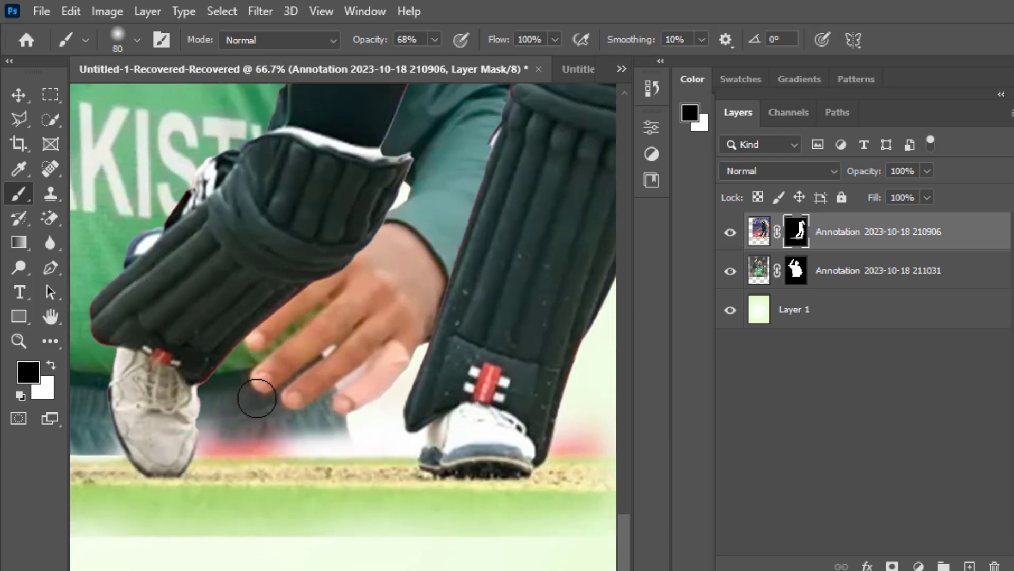
scroll(396, 476, right, 5)
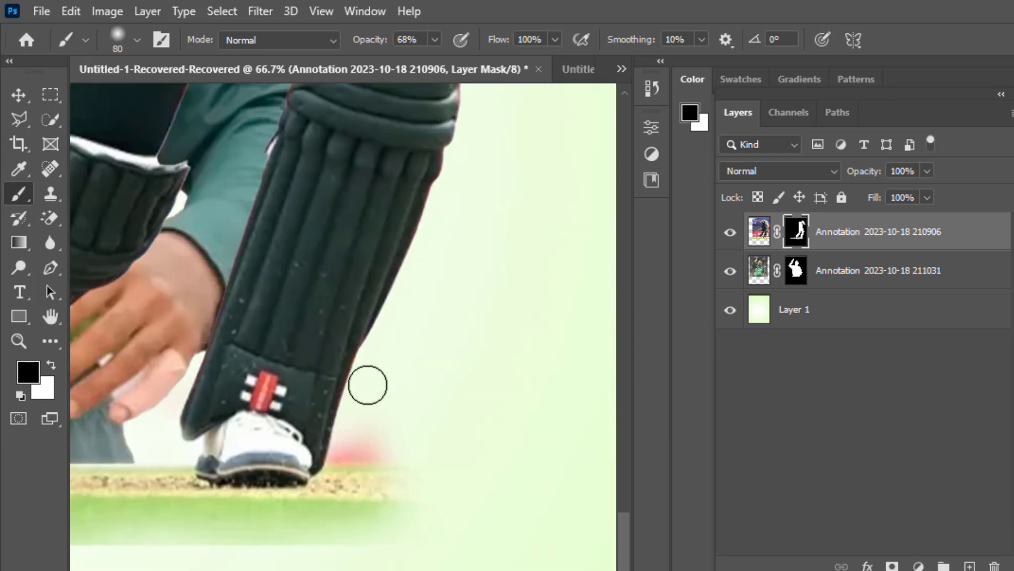
scroll(435, 428, down, 4)
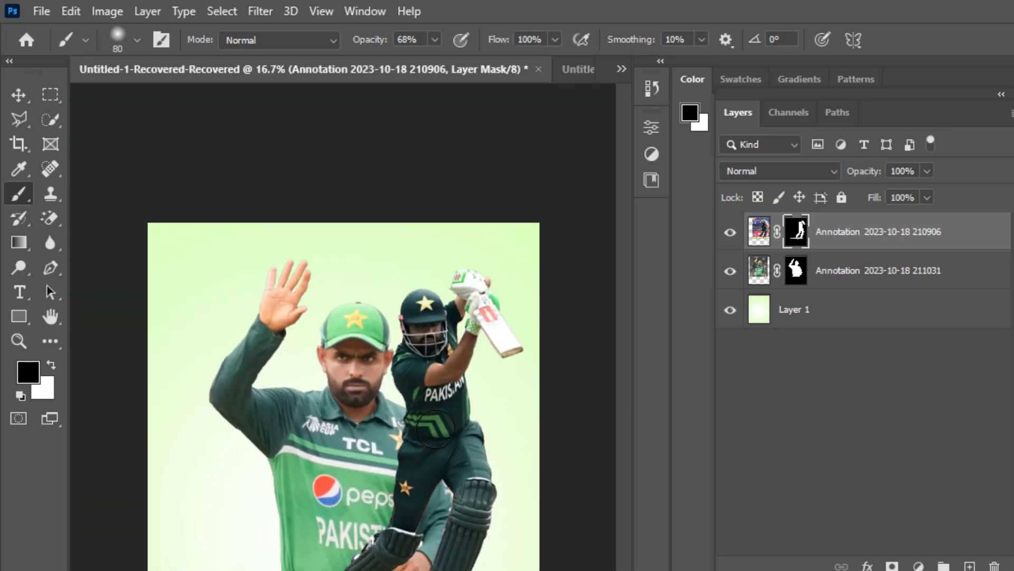
scroll(435, 428, up, 1)
Add a Black & White adjustment layer directly above the waving player's layer
click(919, 566)
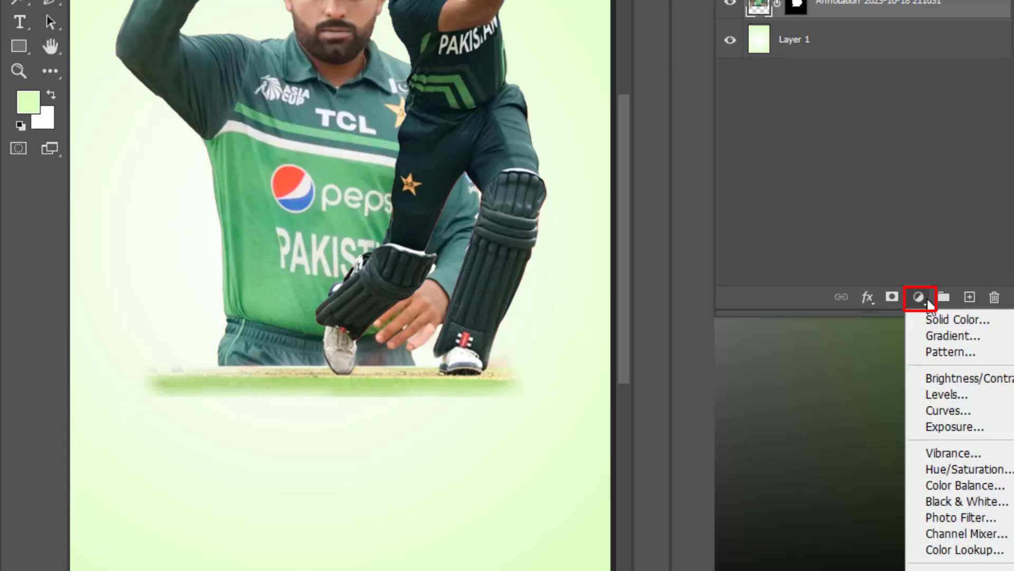
click(959, 500)
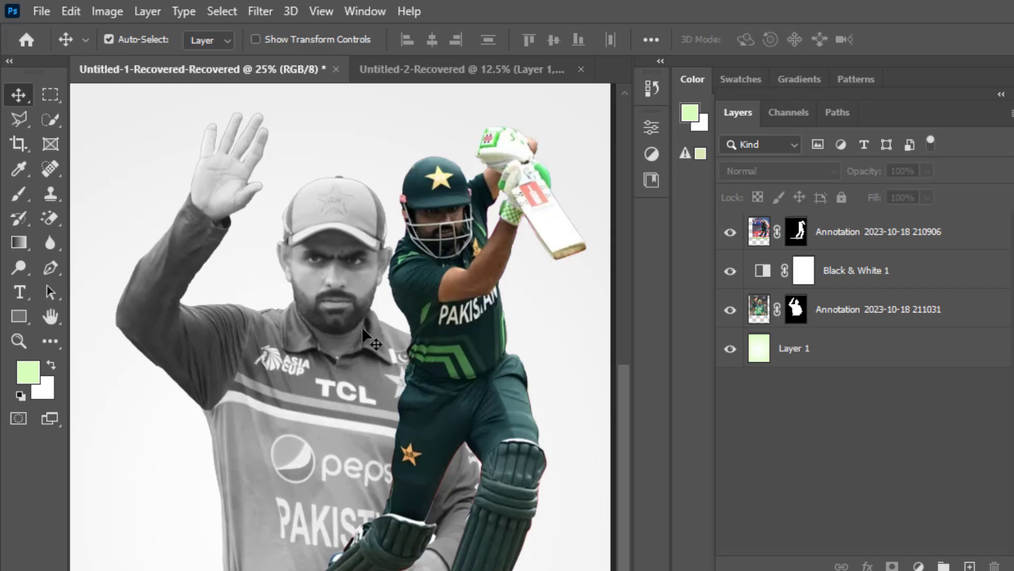
click(363, 329)
right_click(843, 310)
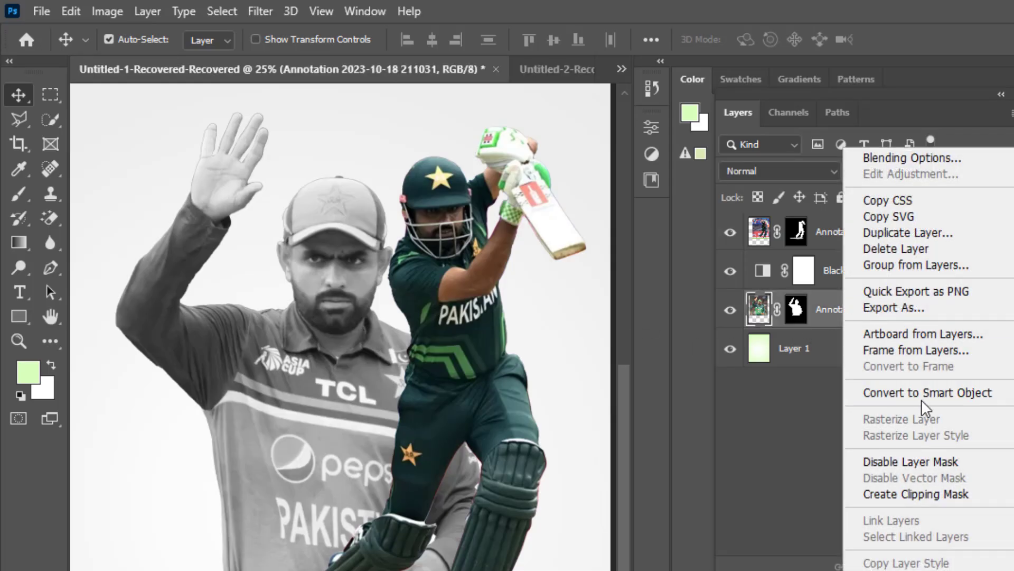
click(925, 396)
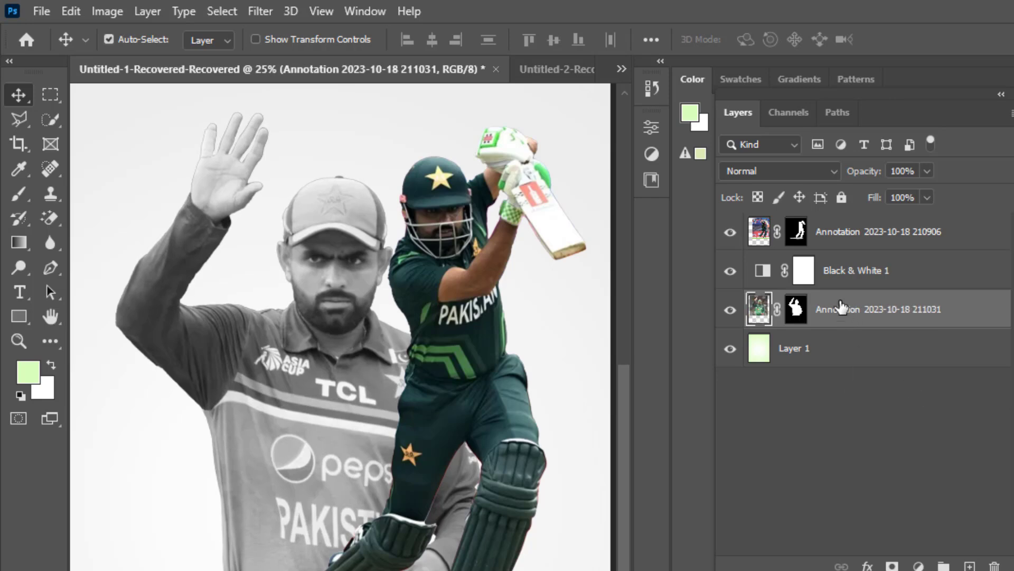
Clip the Black & White adjustment to the waving player's layer
right_click(836, 284)
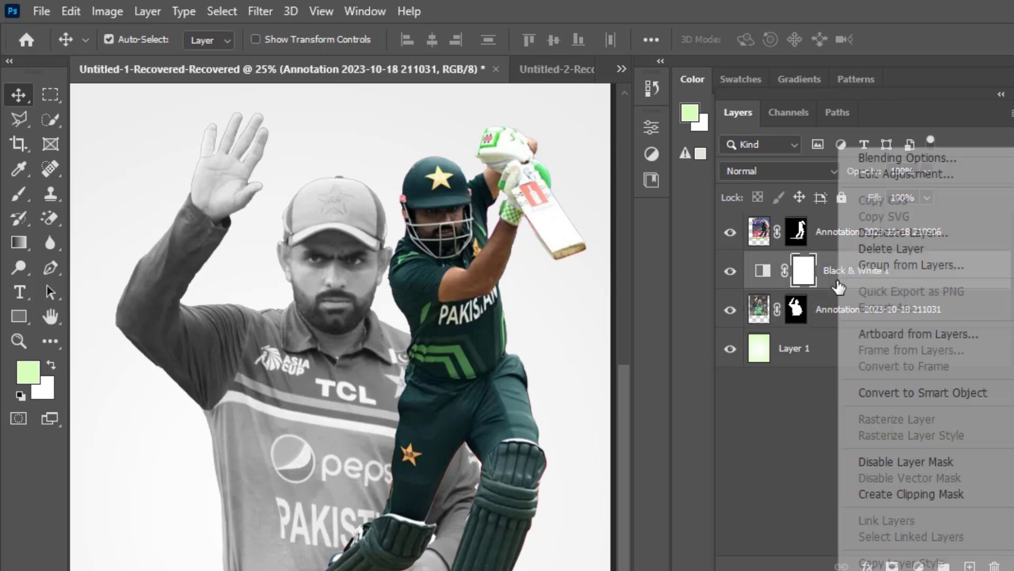
click(899, 495)
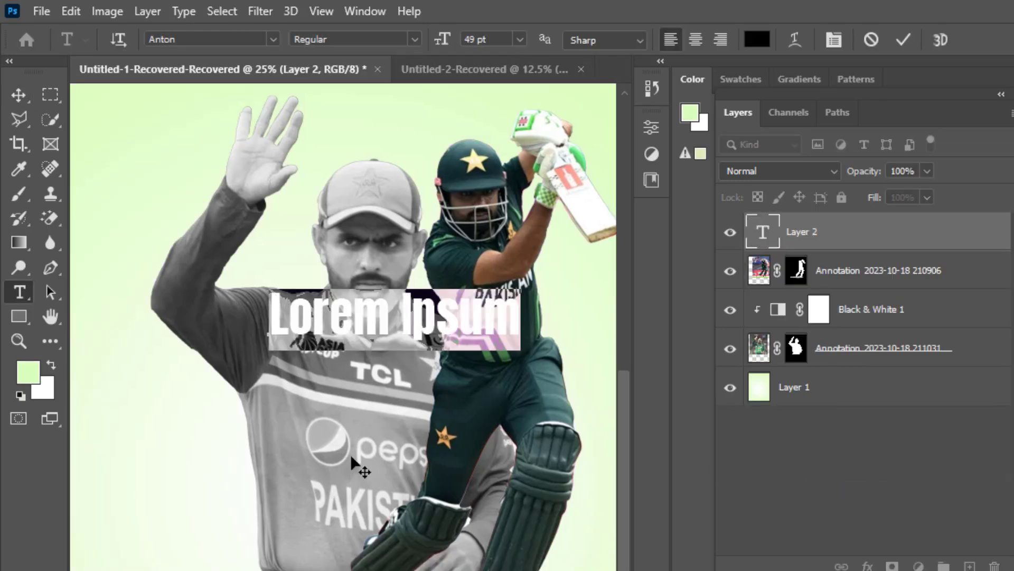
Replace the placeholder in the new Anton text layer with "54"
key(BackSpace)
text(54)
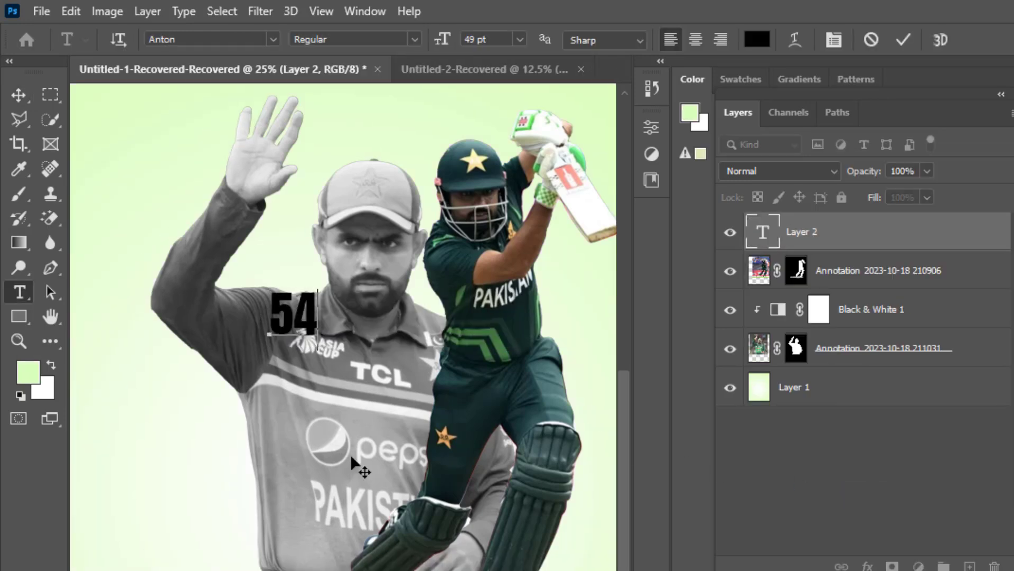
click(19, 95)
Scale the 54 text to about 565% and position it over the waving player's lower torso
key(ctrl+t)
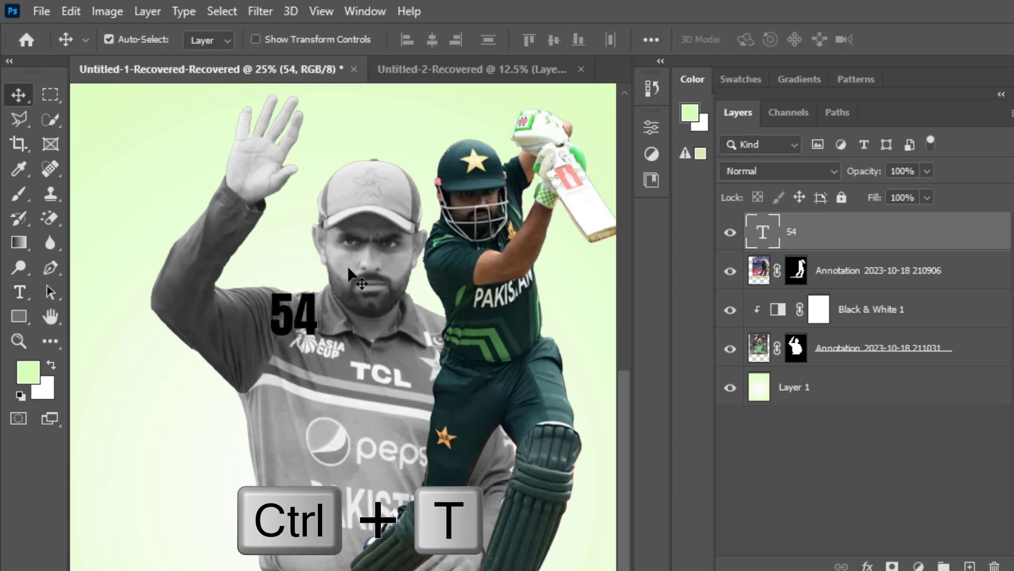
drag(295, 345, 311, 569)
drag(361, 465, 369, 548)
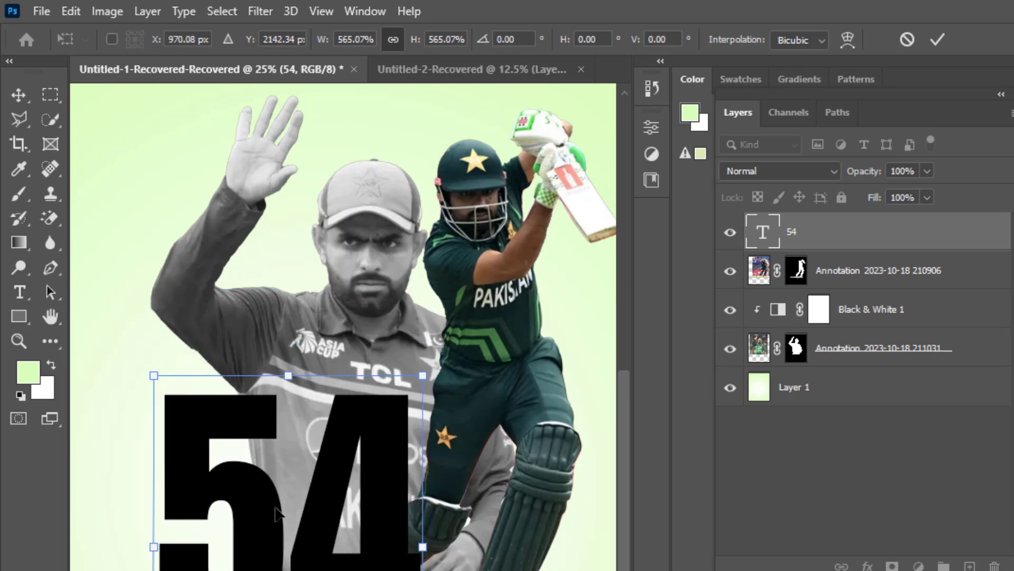
click(18, 95)
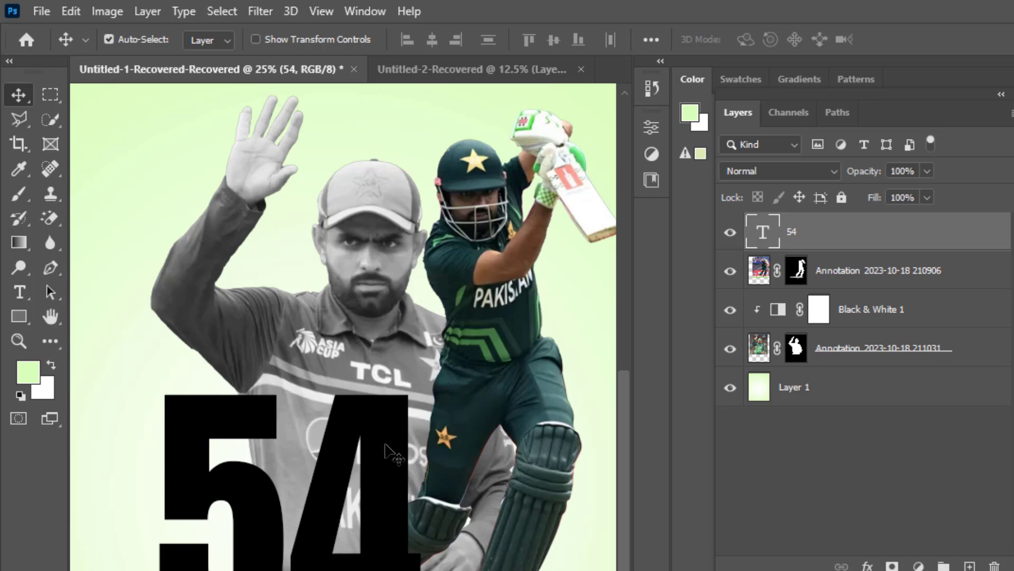
Recolour the 54 text with the dark green sampled from the batsman's trousers
click(652, 127)
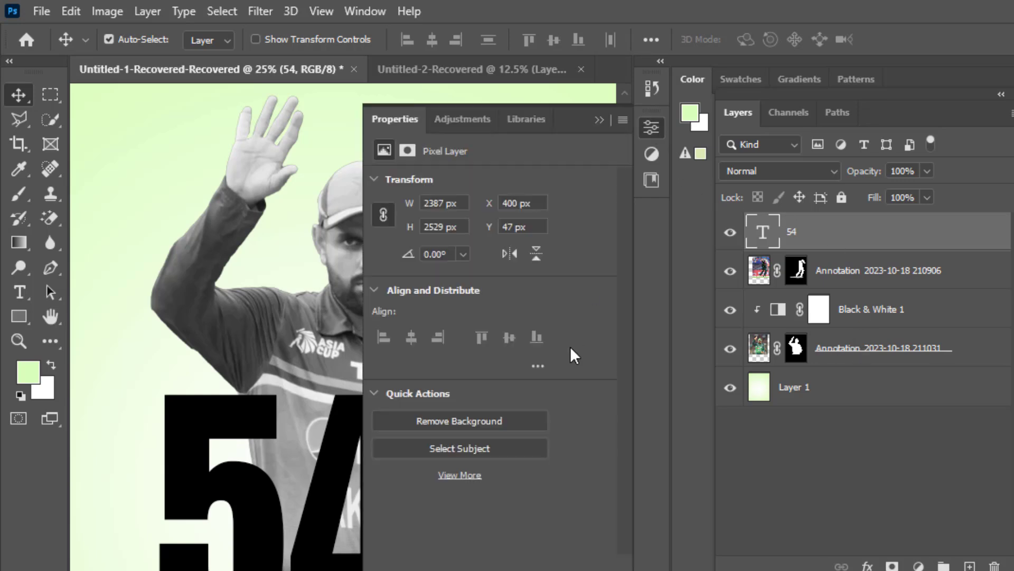
click(528, 410)
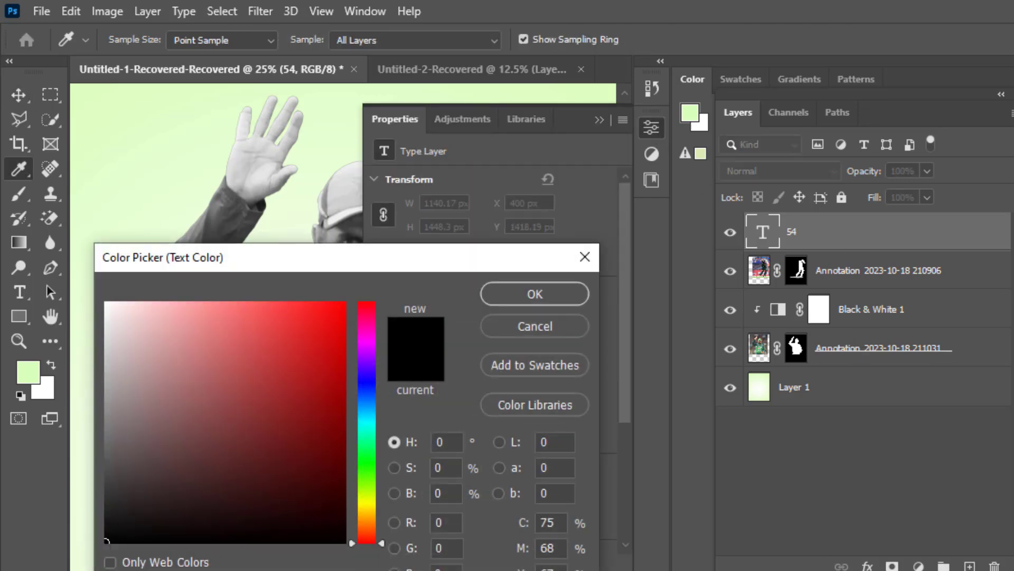
drag(495, 266, 411, 498)
click(601, 122)
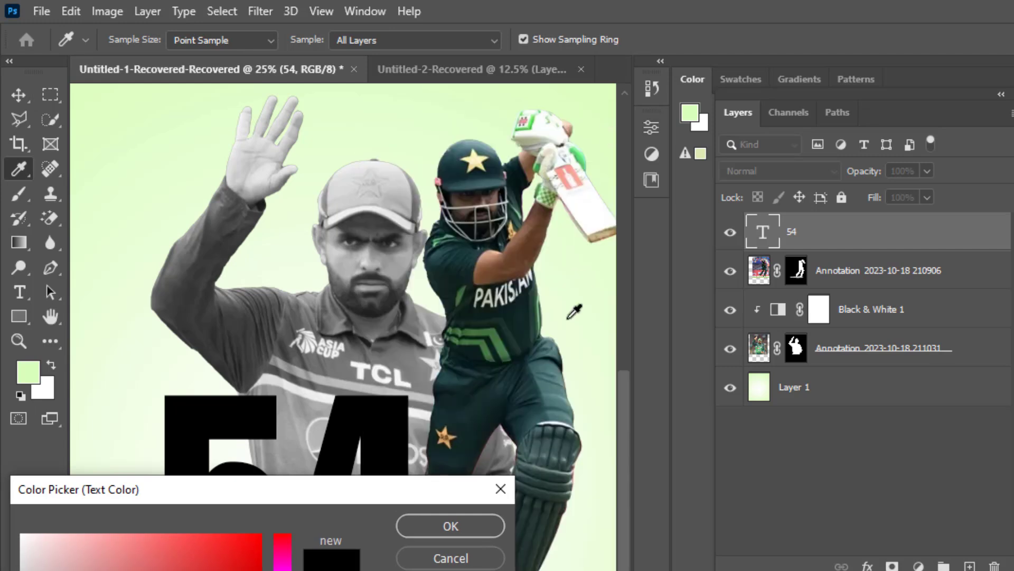
click(493, 387)
drag(365, 499, 382, 549)
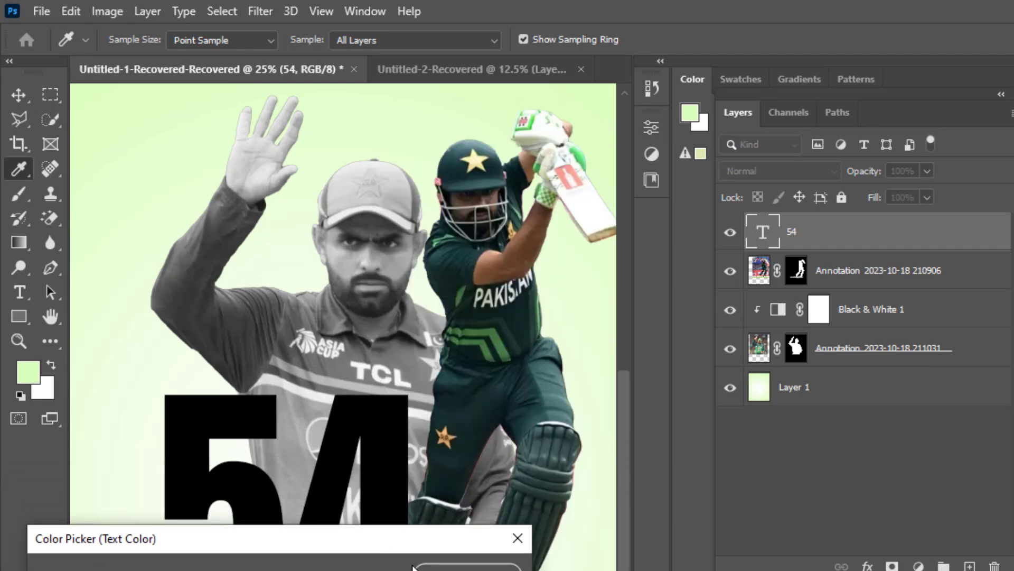
click(464, 426)
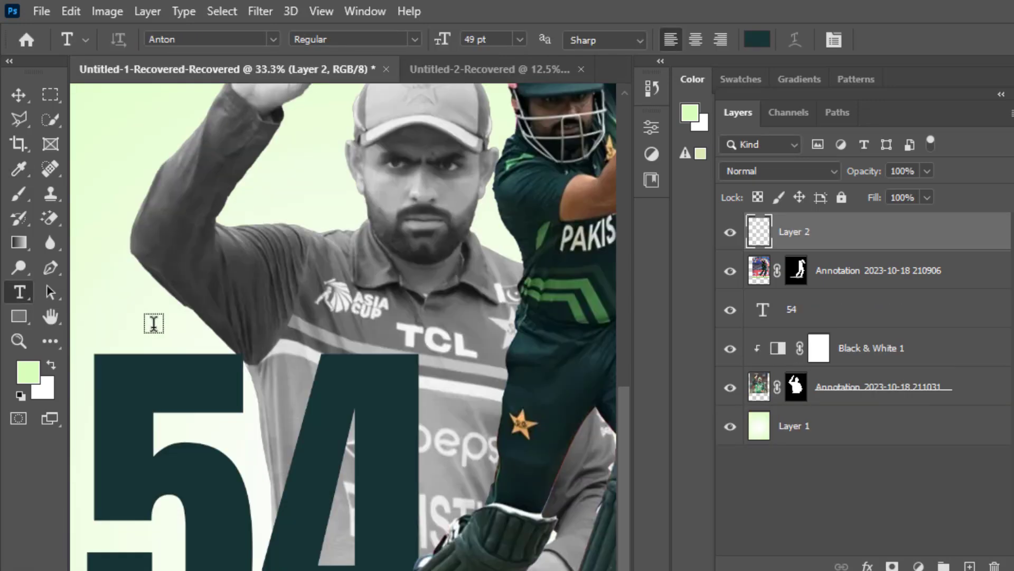
Add a "BABAR AZAM" text layer in Anton Regular at 49 pt above the 54
click(149, 320)
key(BackSpace)
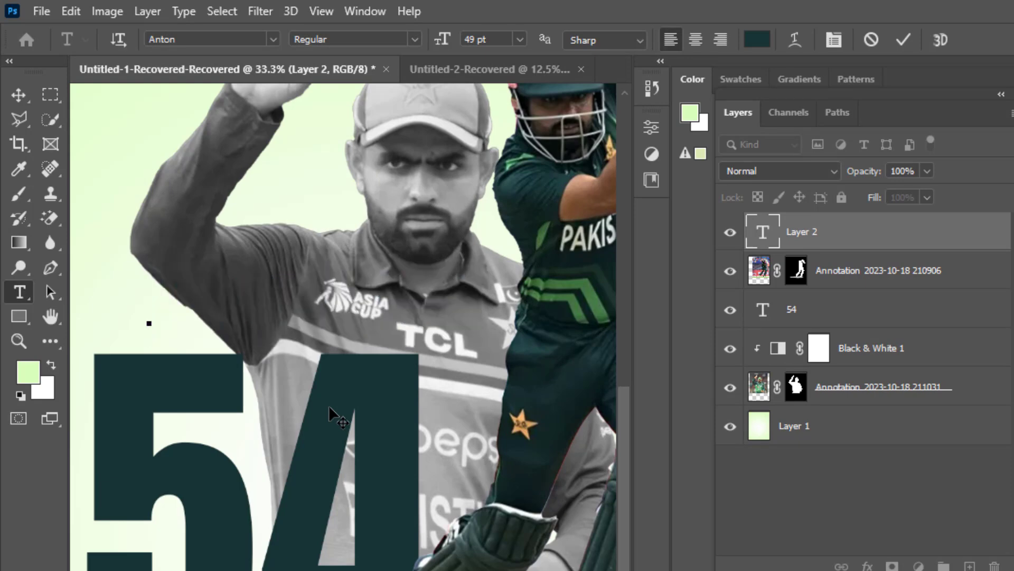
text(BA)
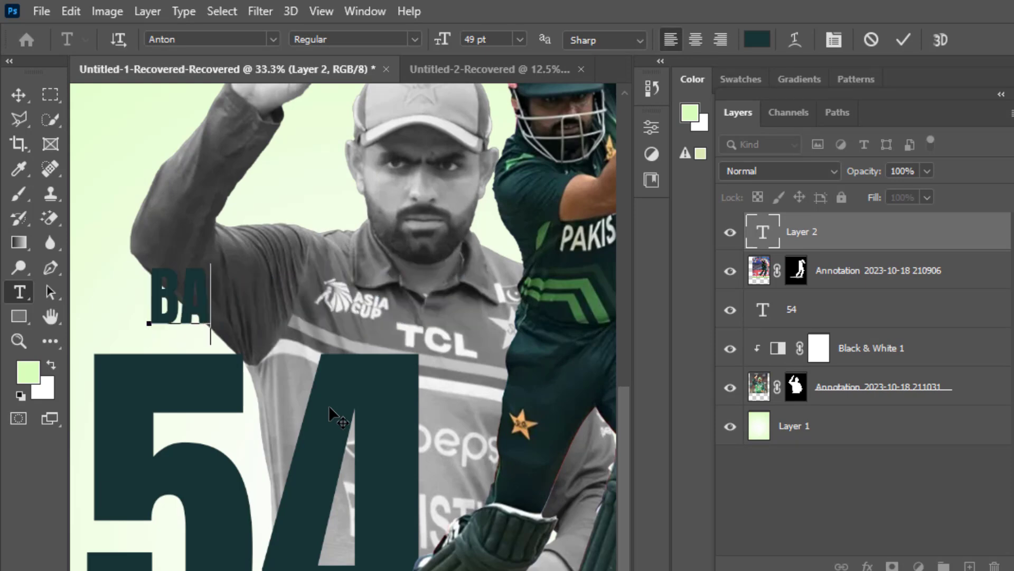
text(BAR)
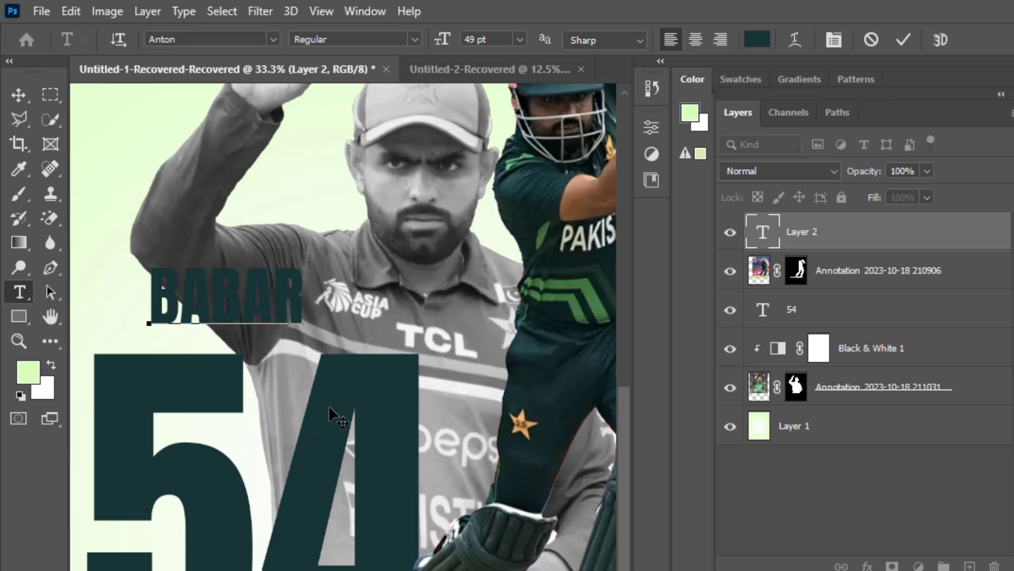
text( AZAM)
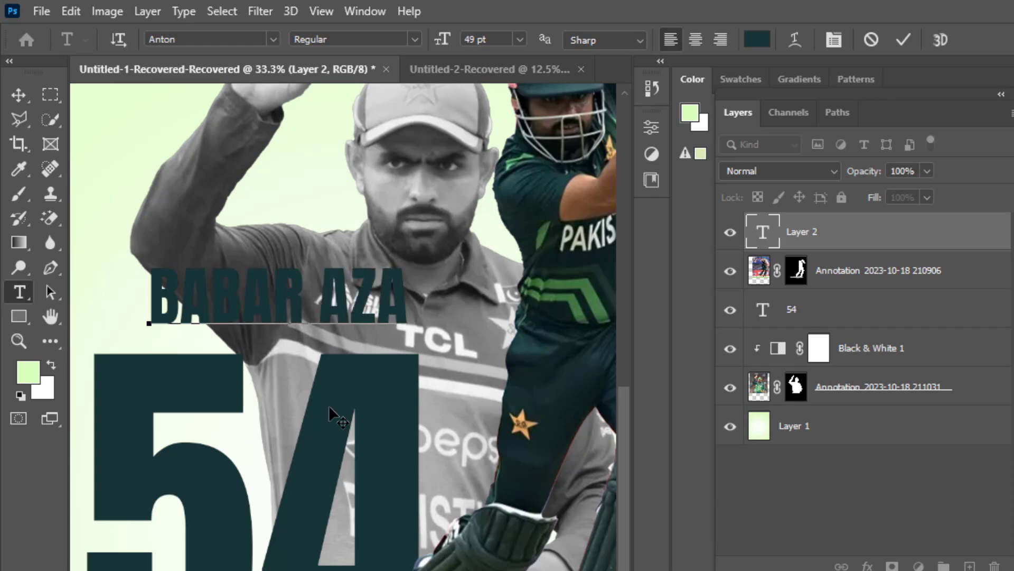
click(18, 96)
Change the BABAR AZAM text colour to white
click(650, 132)
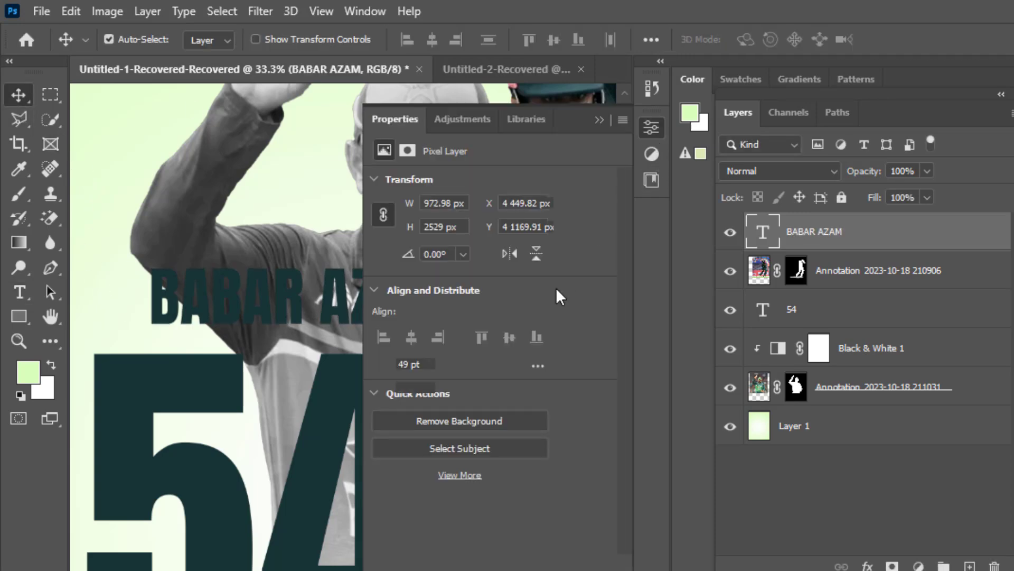
click(517, 413)
drag(145, 398, 72, 384)
click(497, 370)
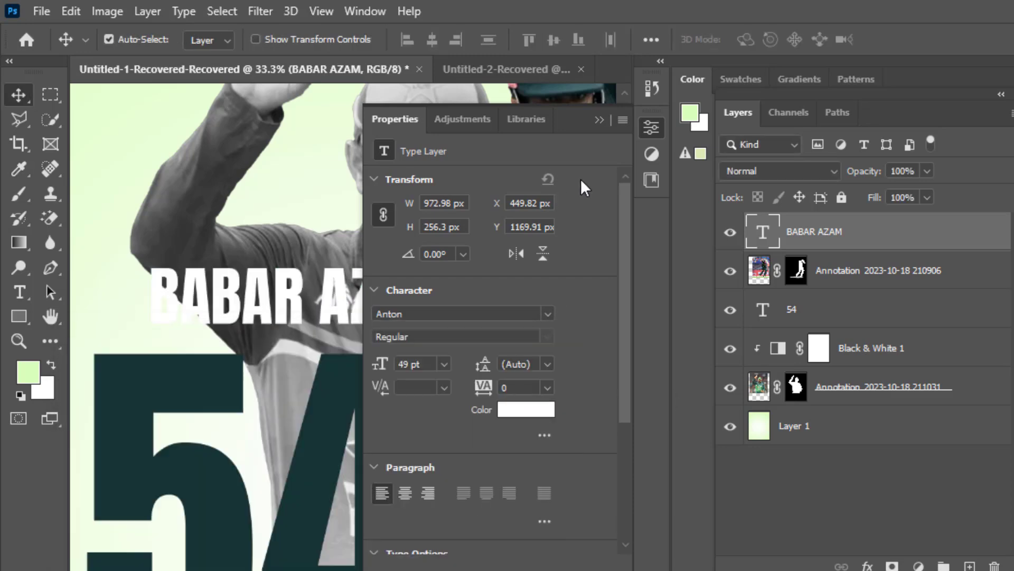
click(599, 121)
Move the BABAR AZAM text to the top edge of the 54 and scale it to about 106% to match the number's width
drag(341, 294, 287, 321)
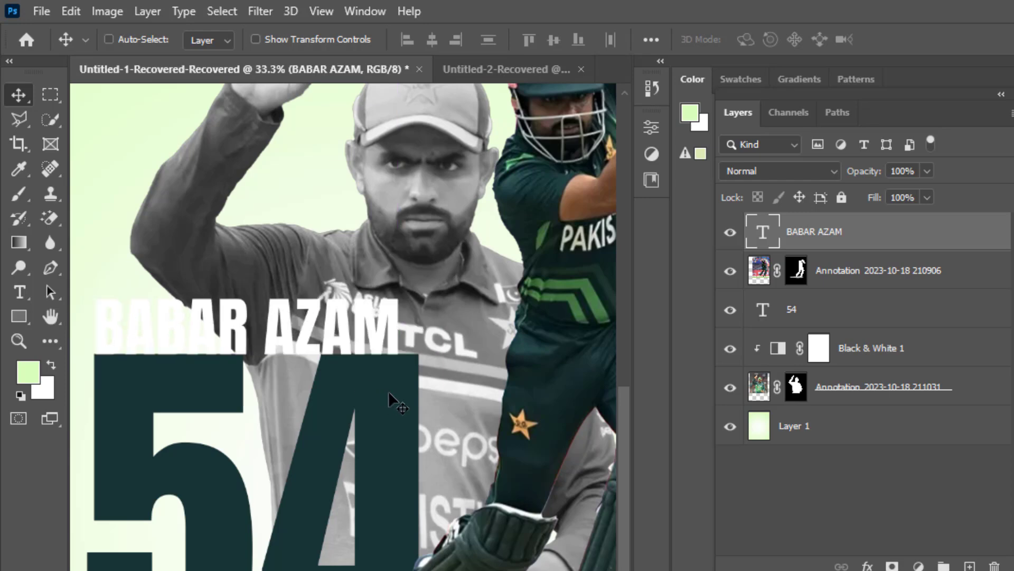
key(ctrl+t)
drag(405, 335, 424, 335)
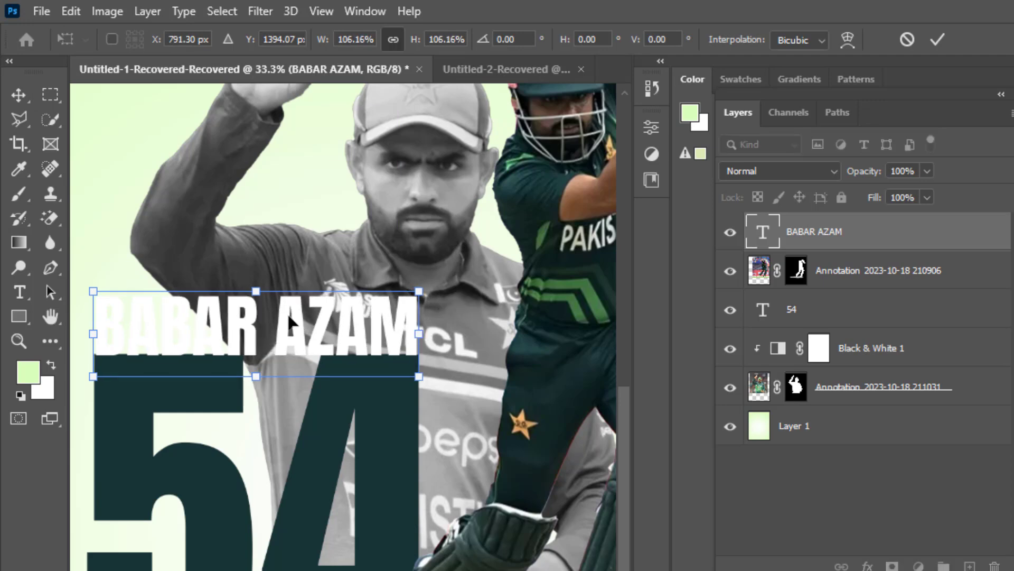
Raise the BABAR AZAM text slightly above the 54, align its sides with the number and apply the transform
drag(284, 311, 281, 312)
key(Right)
key(Right)
key(Right)
key(Right)
key(Right)
key(Right)
key(Right)
key(Right)
key(Right)
key(Right)
key(Right)
key(Right)
key(Right)
key(Right)
key(Right)
key(Right)
key(Right)
key(Right)
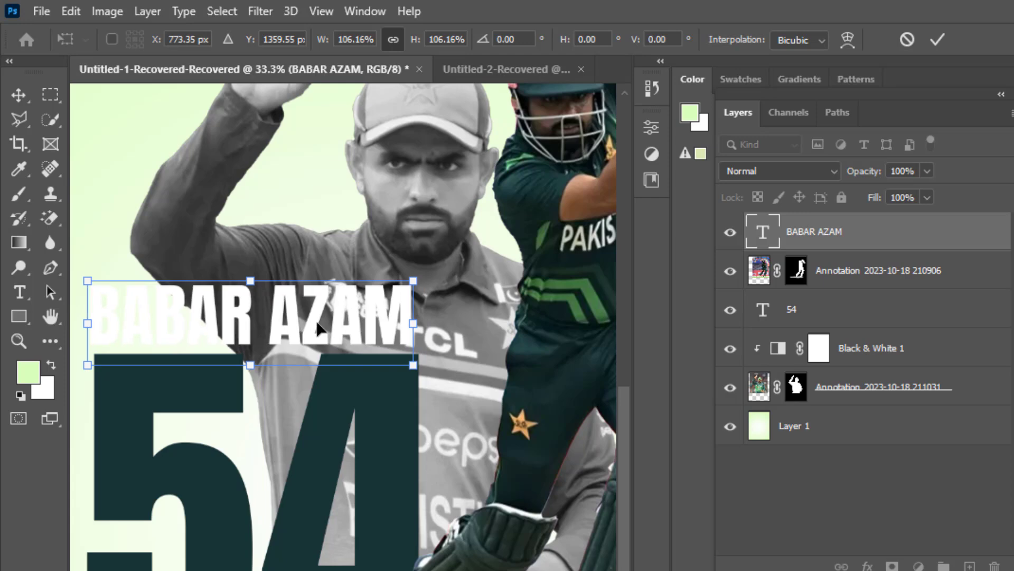
key(Right)
key(Right)
key(Right)
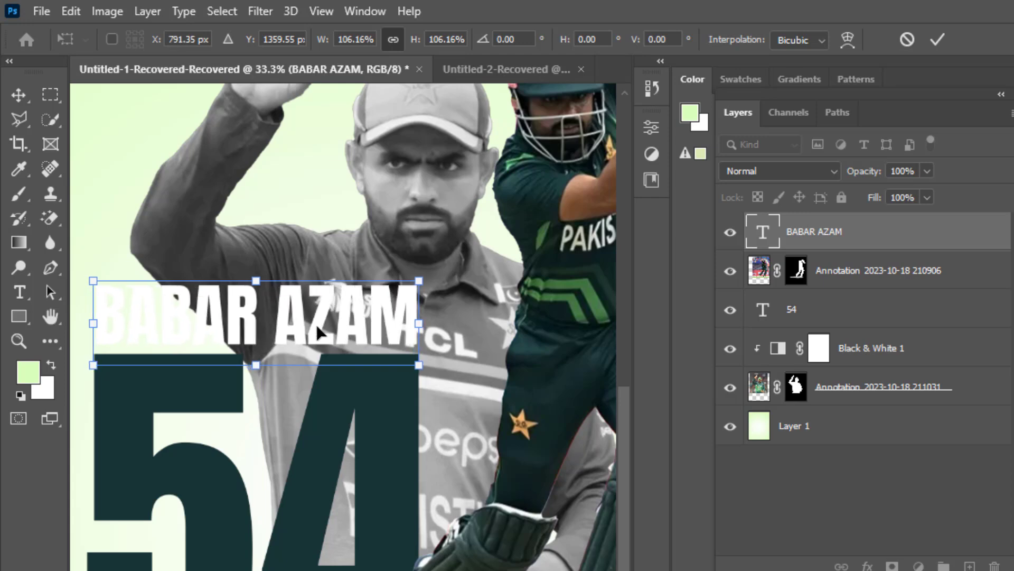
click(18, 97)
Recolour the BABAR AZAM text with the dark green sampled from the 54
click(651, 127)
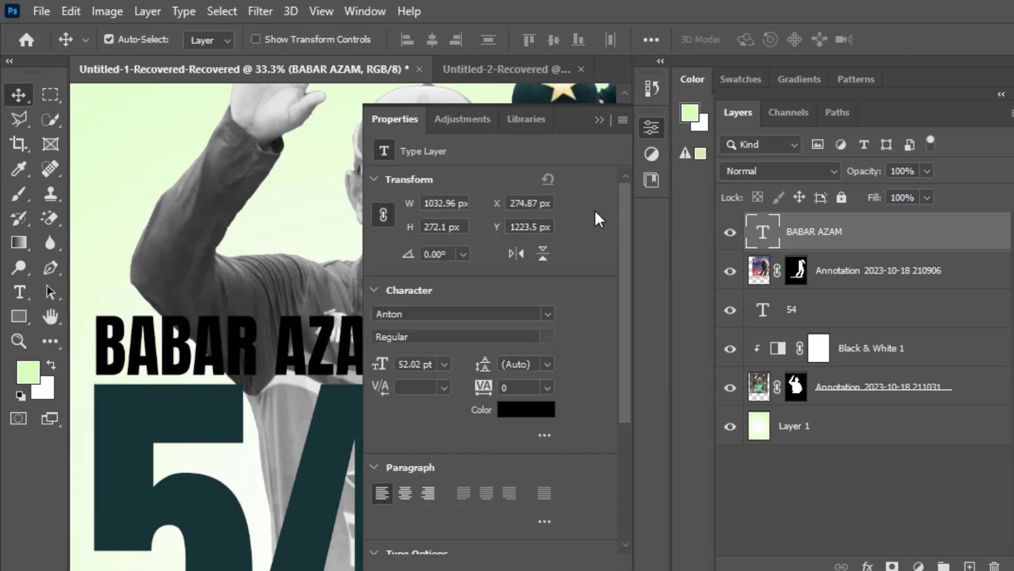
click(508, 410)
drag(290, 335, 296, 470)
click(150, 401)
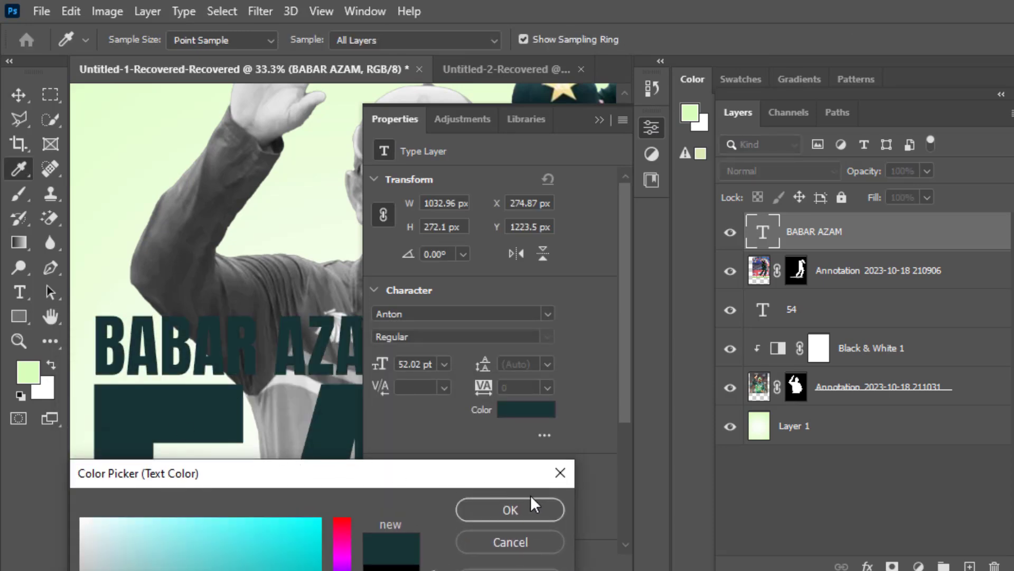
click(521, 509)
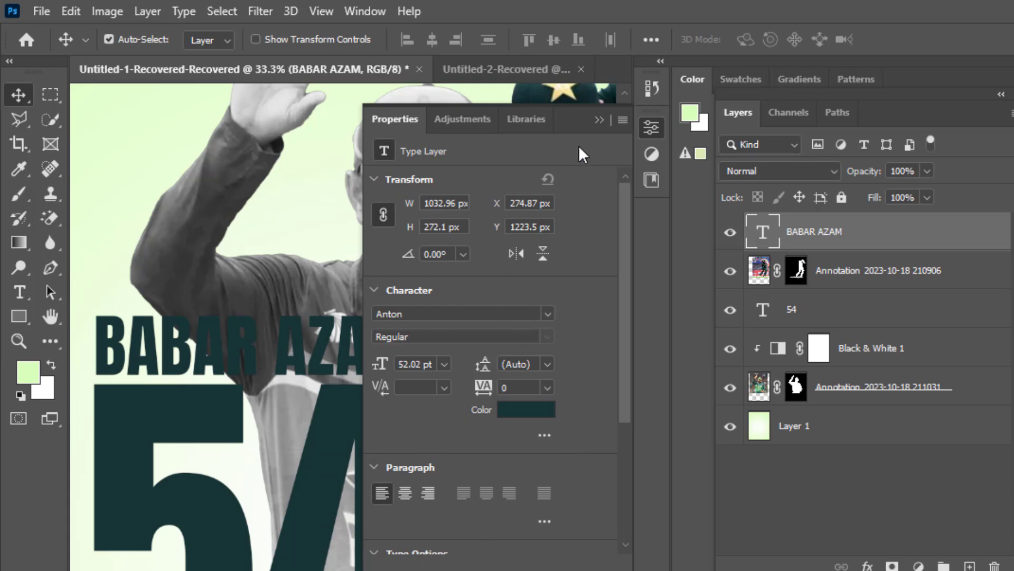
click(600, 118)
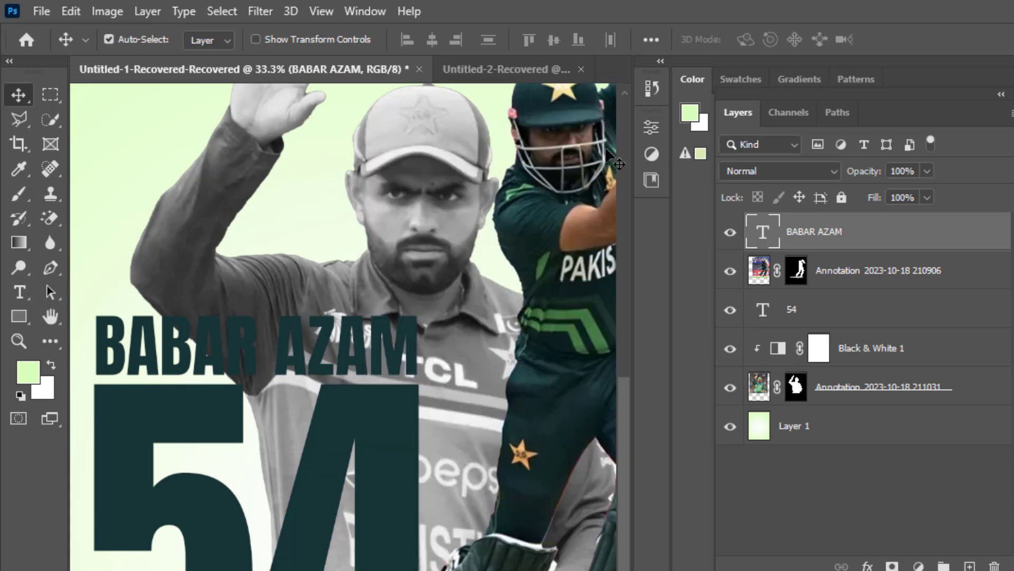
Add a white outside Stroke layer style to the BABAR AZAM text
double_click(875, 228)
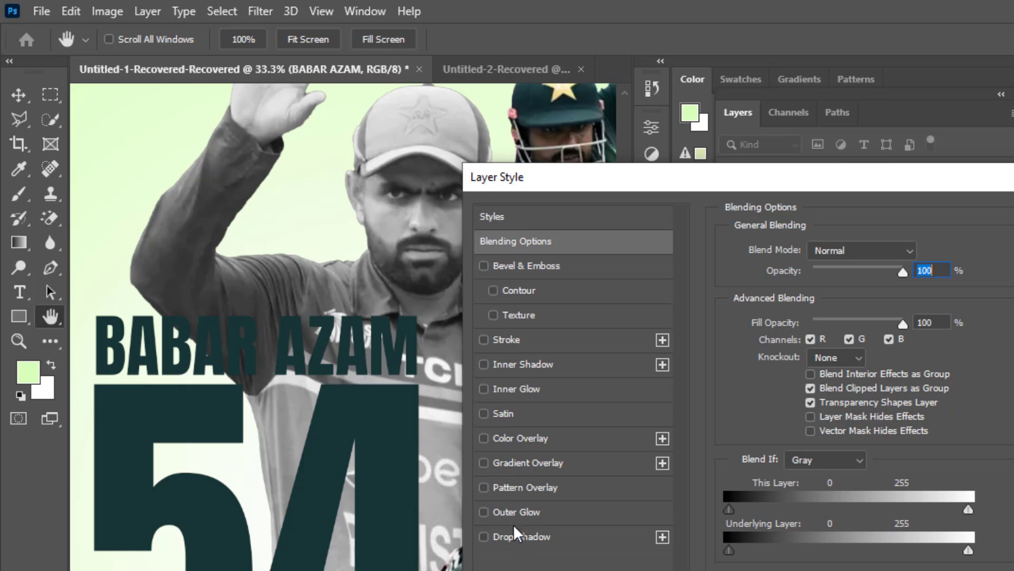
click(521, 340)
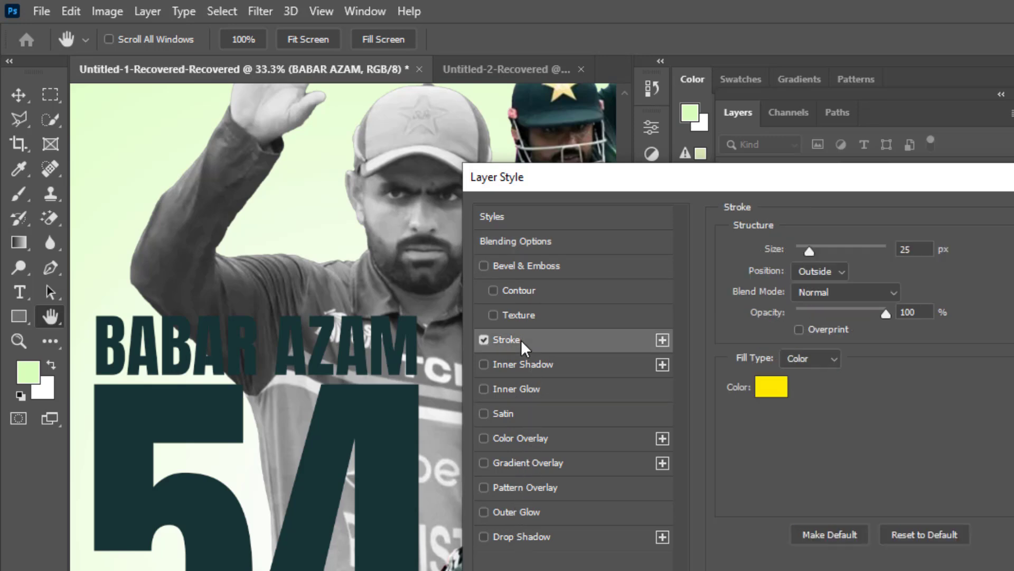
click(763, 386)
mouse_move(259, 548)
mouse_down()
mouse_move(156, 551)
mouse_move(63, 518)
mouse_up()
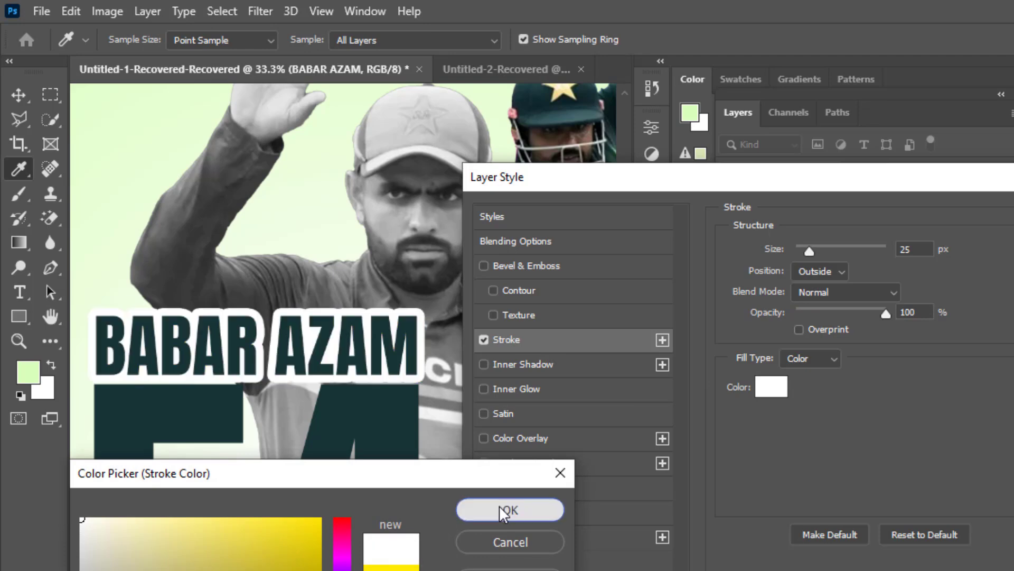
click(508, 510)
Set the BABAR AZAM text's stroke size to 7 px
drag(807, 251, 804, 250)
click(804, 249)
text(7)
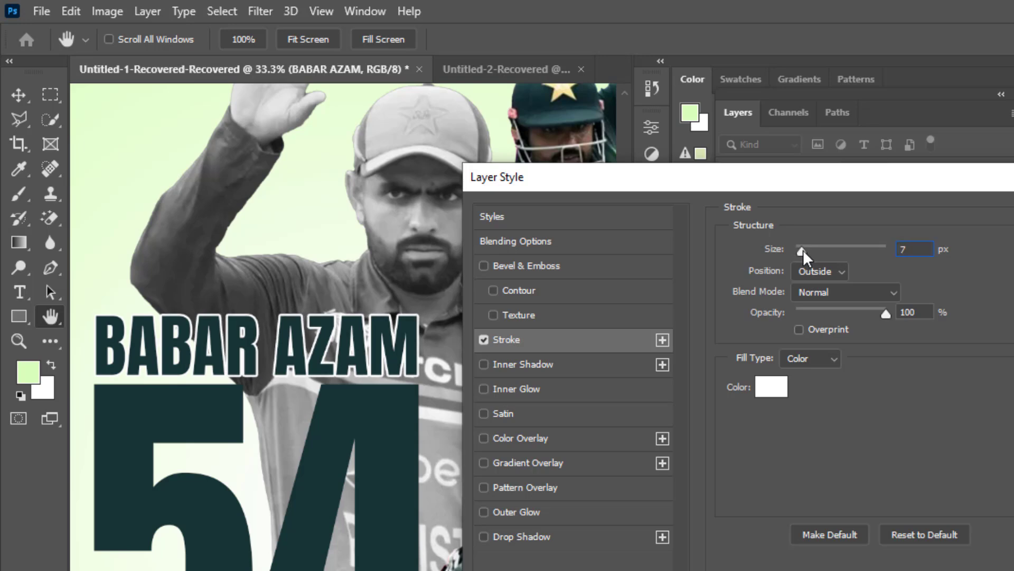
click(803, 249)
click(1013, 218)
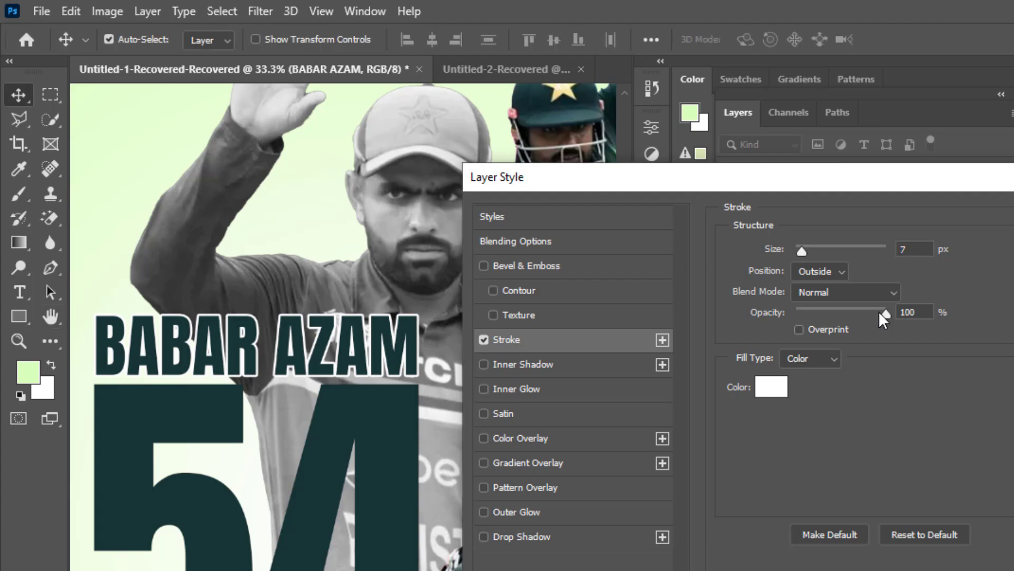